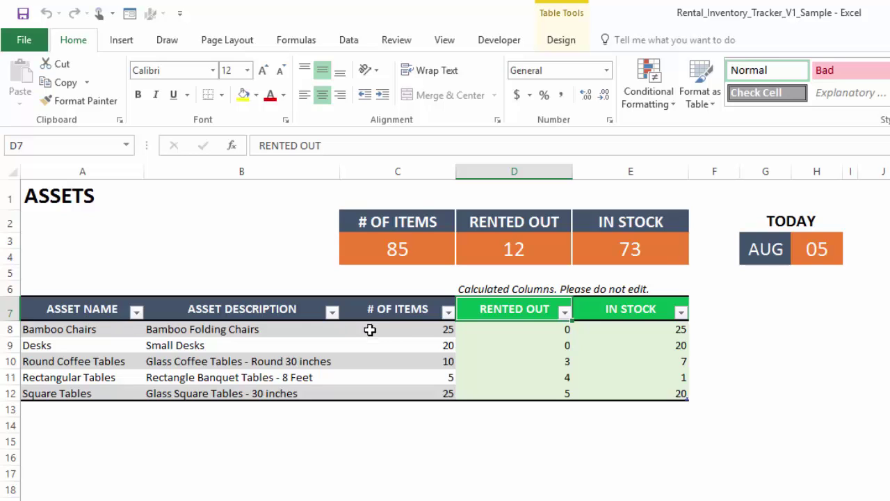
Step: Examine the number of items listed for the assets in the ASSETS table
left_click(419, 335)
left_click(396, 343)
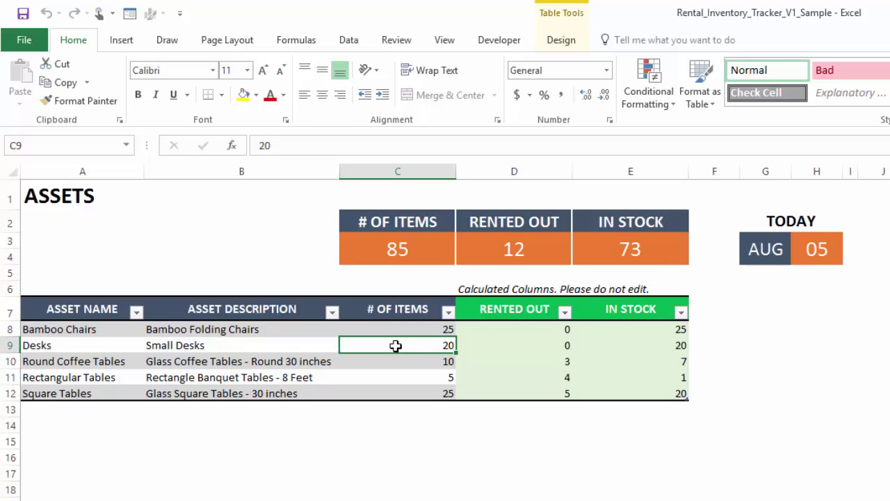
left_click(394, 361)
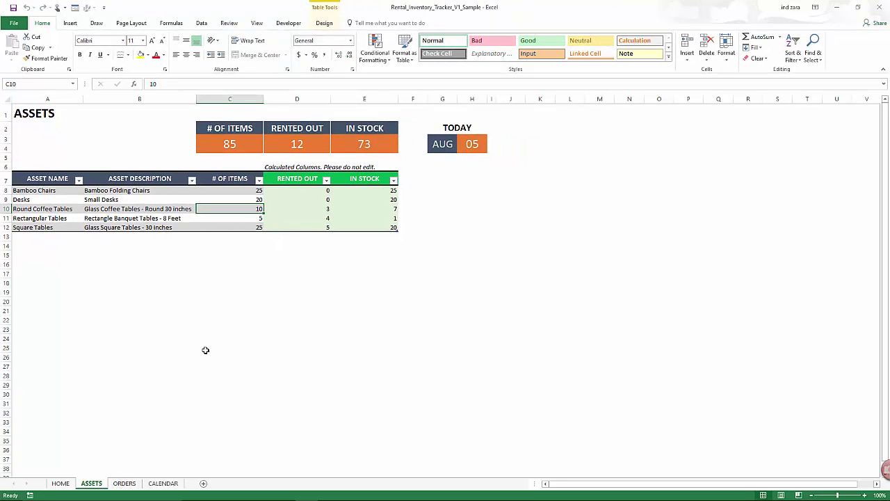
Step: Open the ORDERS sheet and review how the orders table records order numbers, assets and multiple items per order
left_click(125, 483)
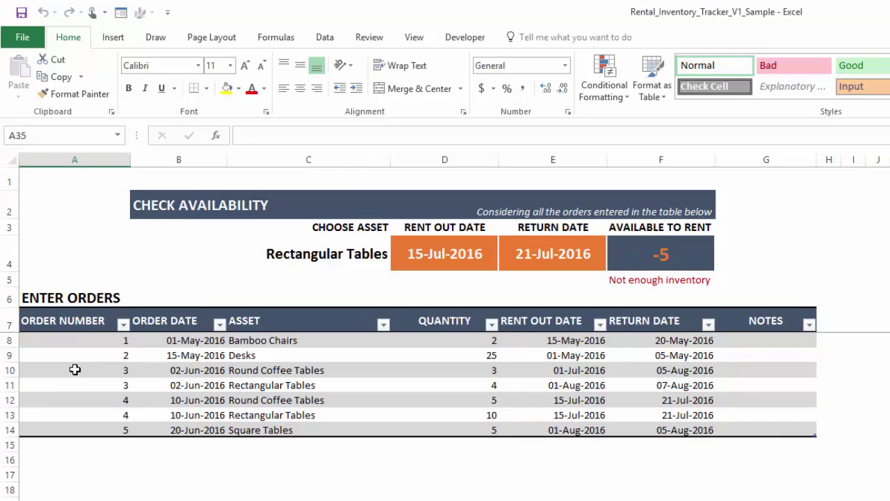
left_click(106, 341)
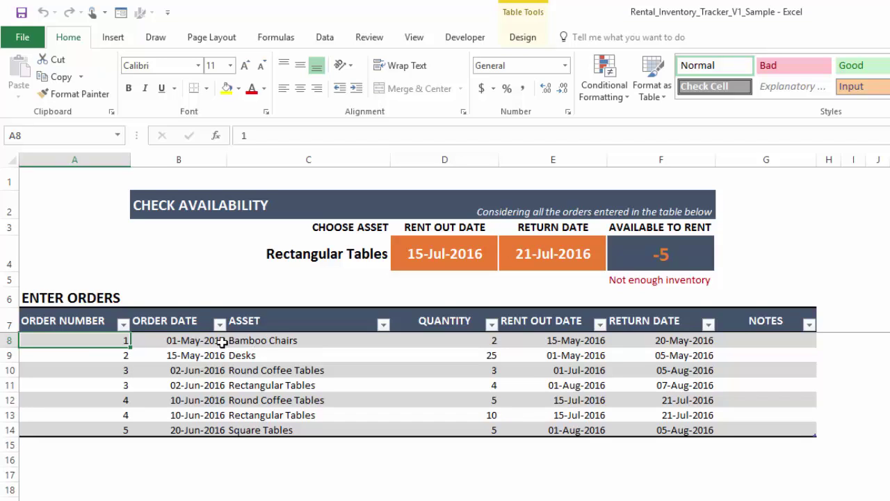
left_click(316, 342)
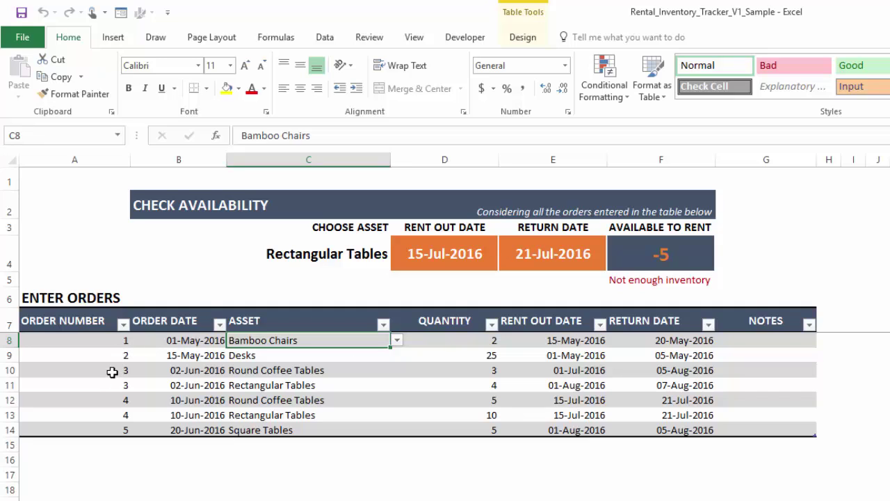
left_click_drag(111, 370, 113, 382)
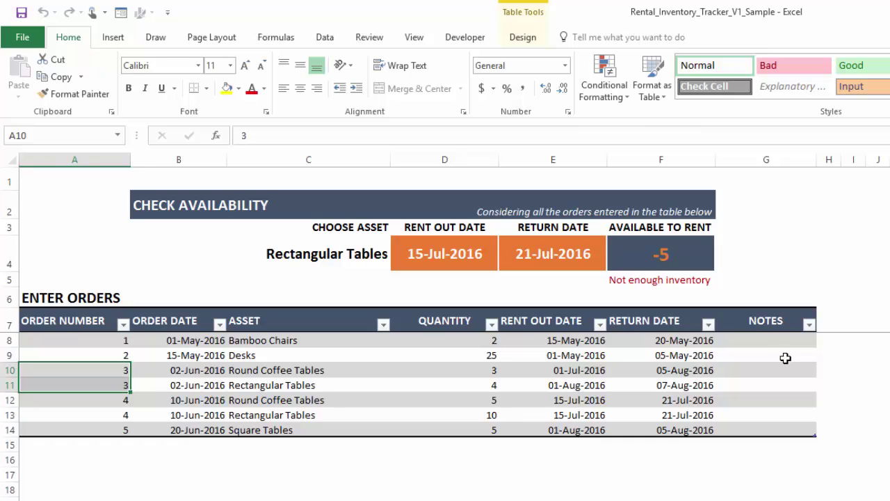
left_click(830, 327)
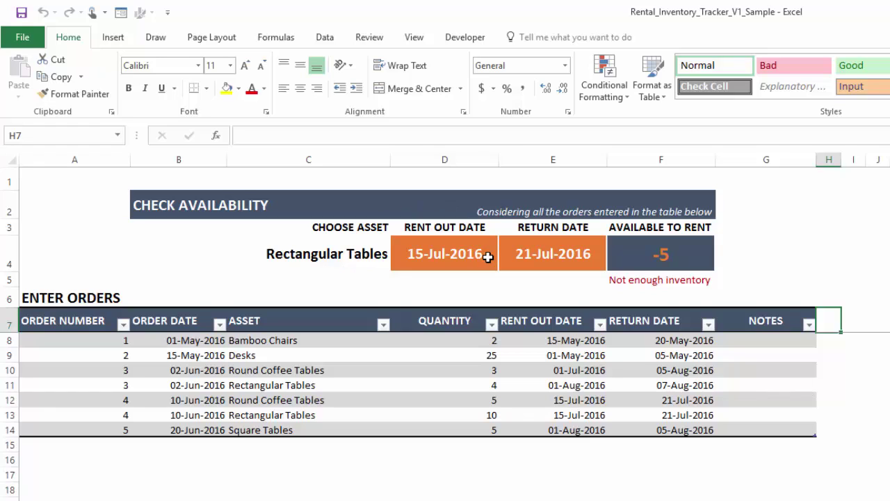
Step: Examine the availability check for Rectangular Tables, comparing its asset, rent out and return dates with the order in row 13
left_click(354, 251)
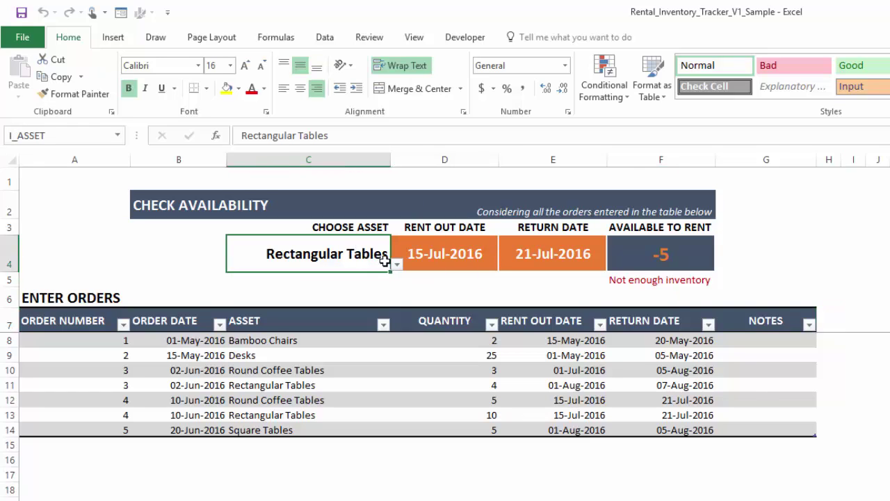
left_click(396, 265)
left_click(396, 265)
left_click(440, 257)
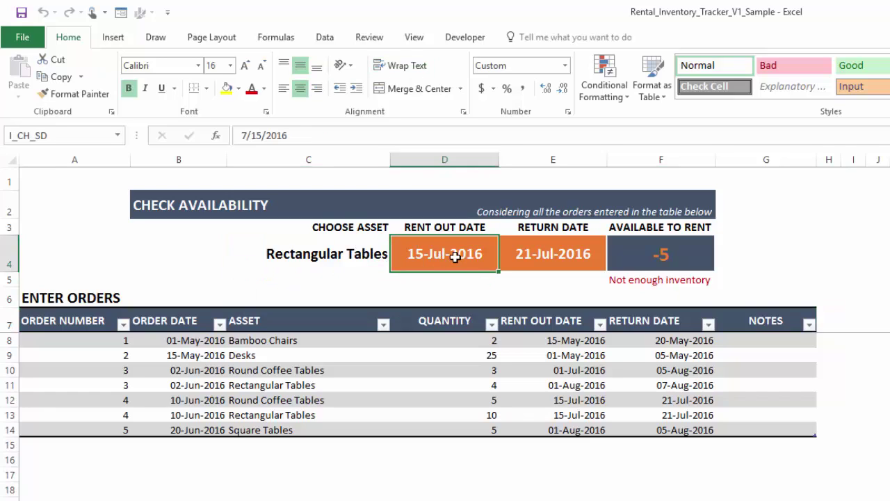
left_click(533, 253)
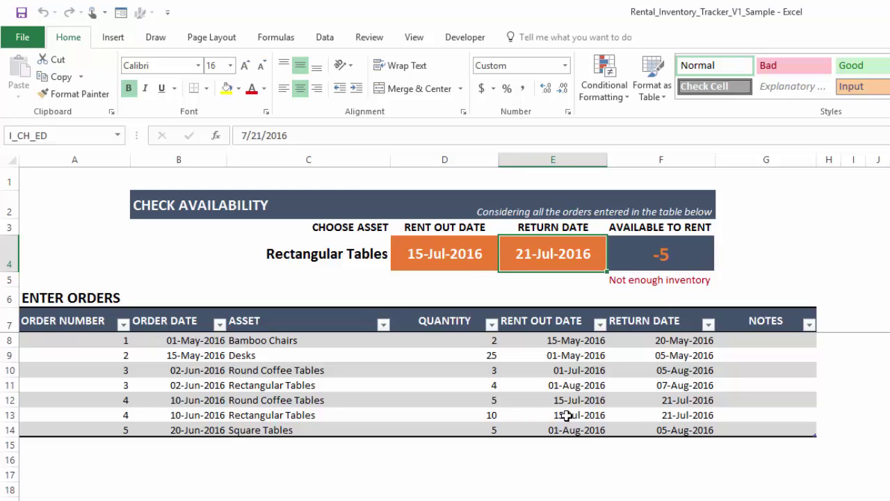
left_click_drag(563, 415, 651, 416)
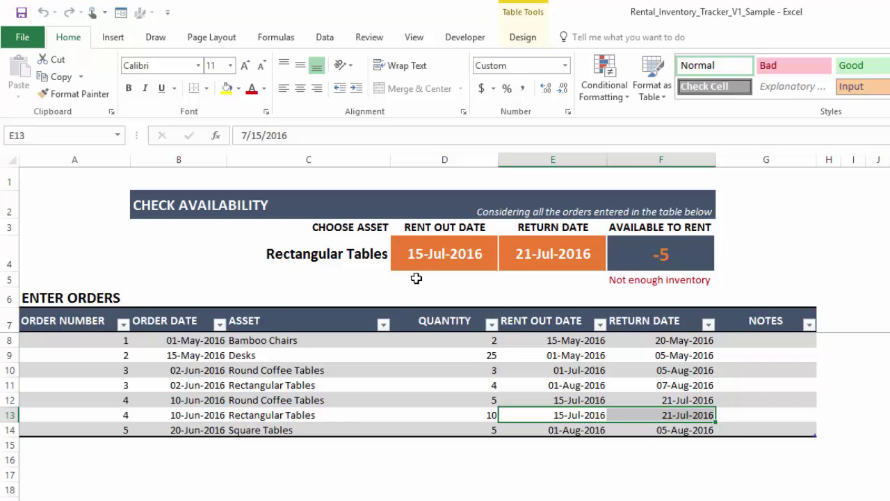
left_click(660, 257)
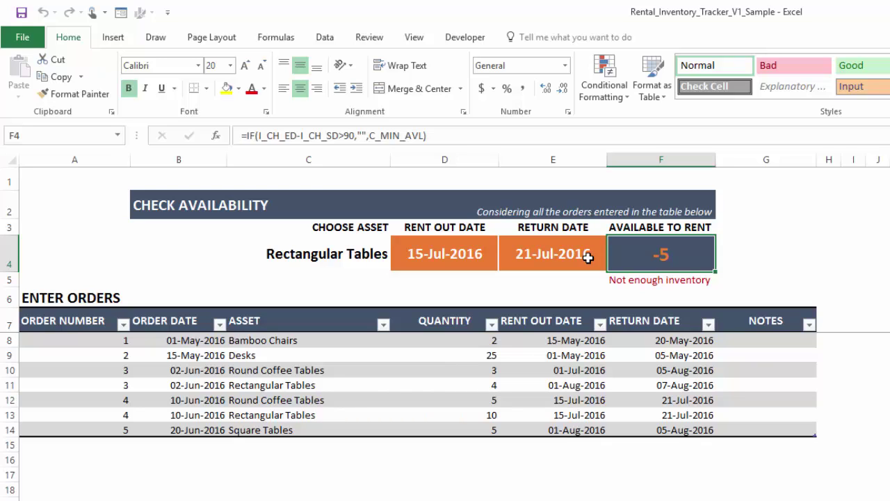
Step: Set the quantity of the Rectangular Tables order in row 13 to 2
left_click(486, 411)
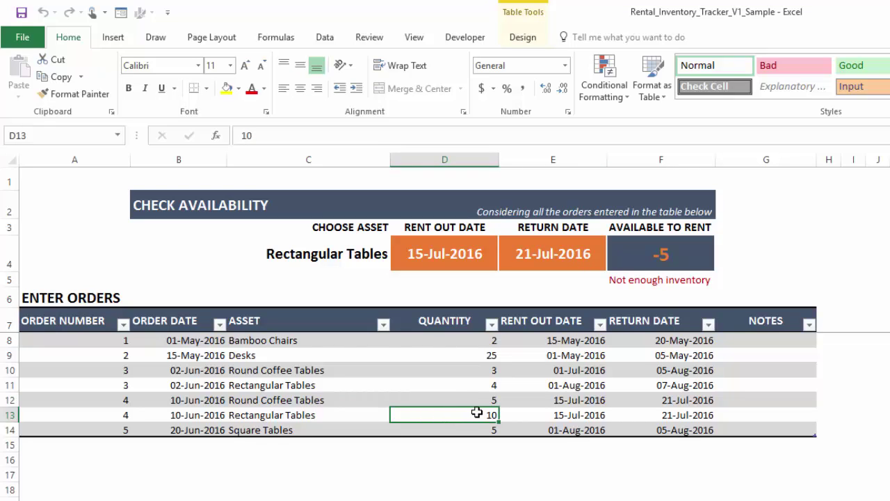
type("2")
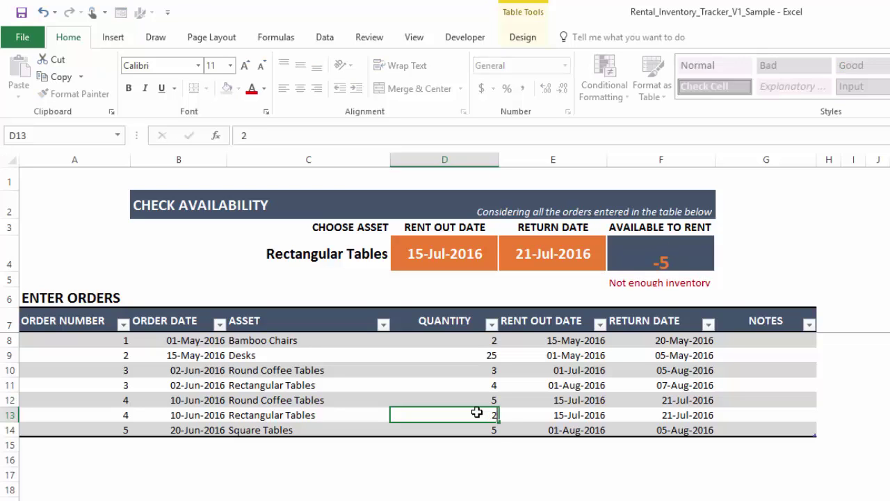
key("Return")
Step: Set the quantity of the Rectangular Tables order in row 13 to 5 and check the available-to-rent value
left_click(477, 412)
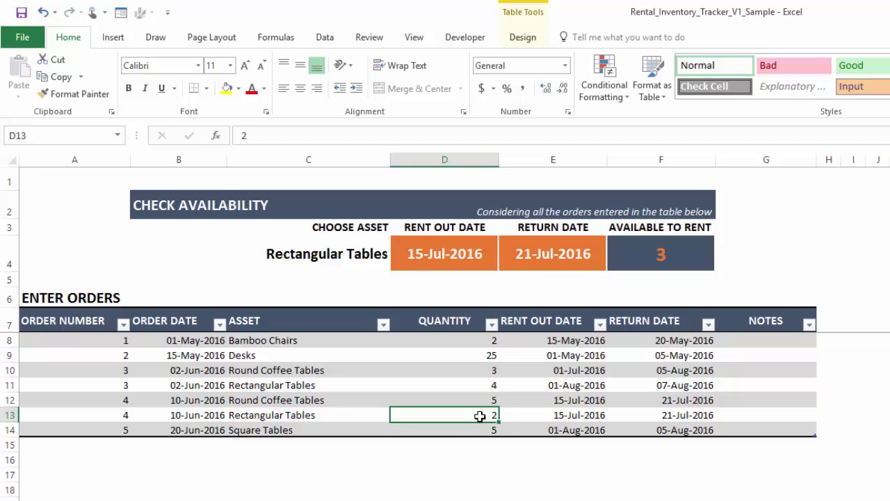
type("5")
key("Return")
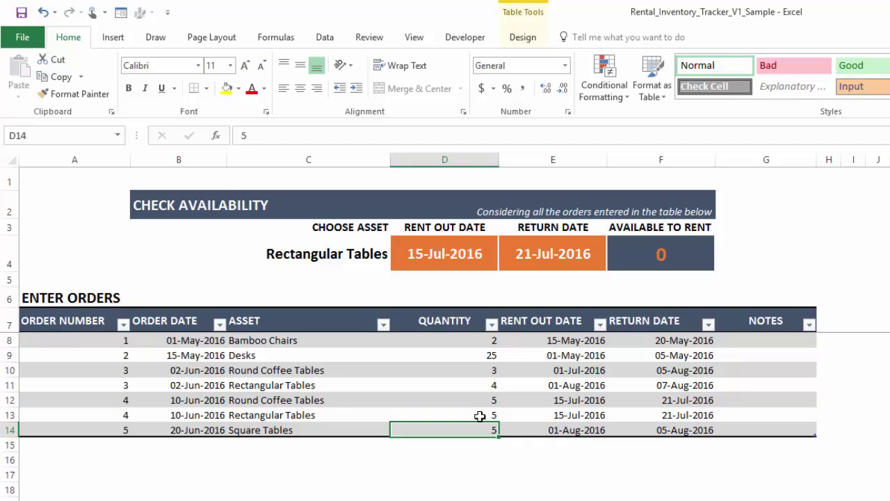
left_click(480, 415)
left_click(648, 246)
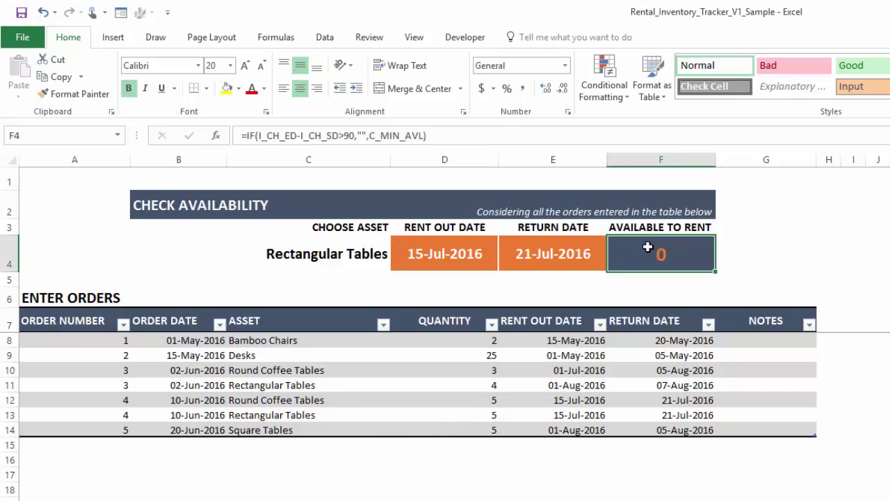
Step: Set the quantity of the Rectangular Tables order in row 13 to 6
left_click(473, 413)
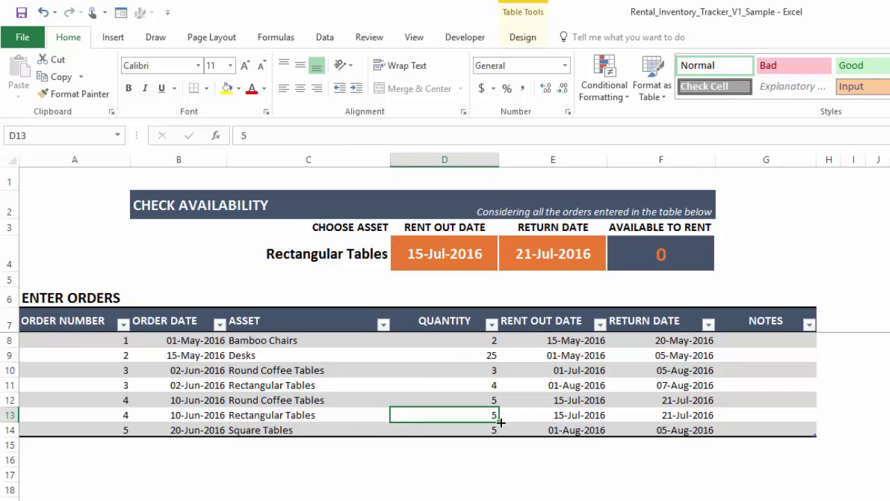
type("6")
key("Return")
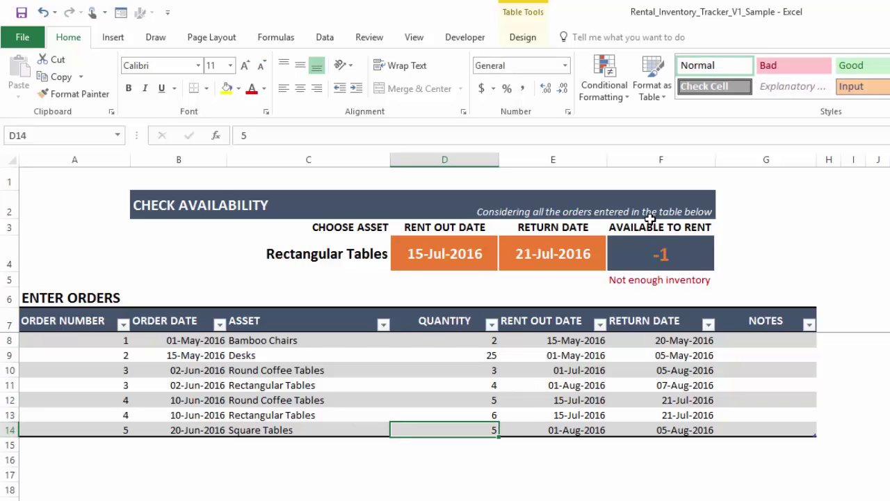
left_click(485, 417)
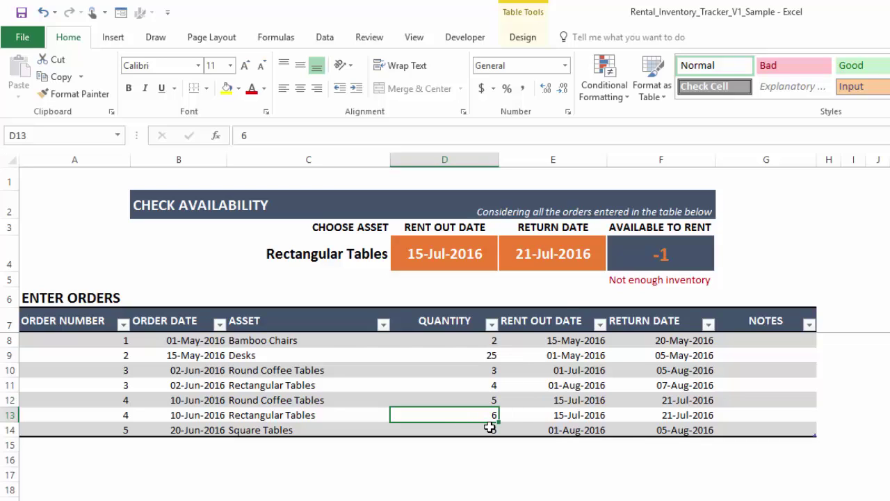
Step: Choose Round Coffee Tables as the asset in the availability check
left_click(387, 252)
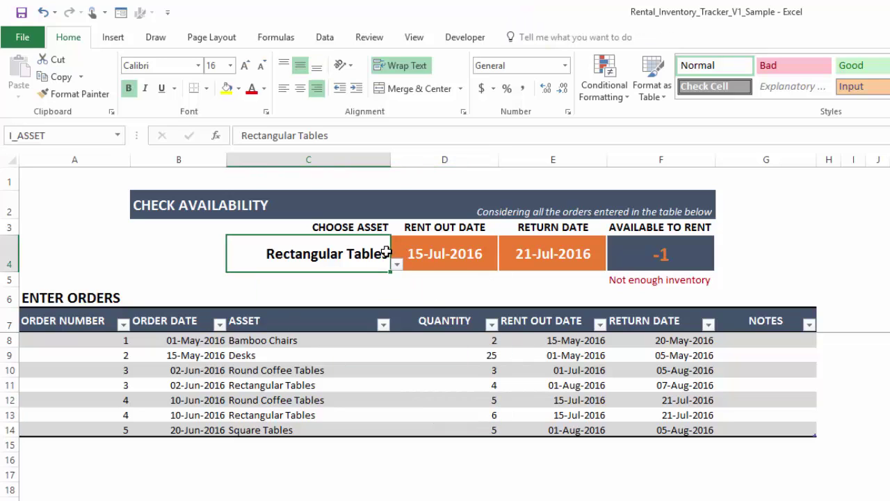
left_click(397, 265)
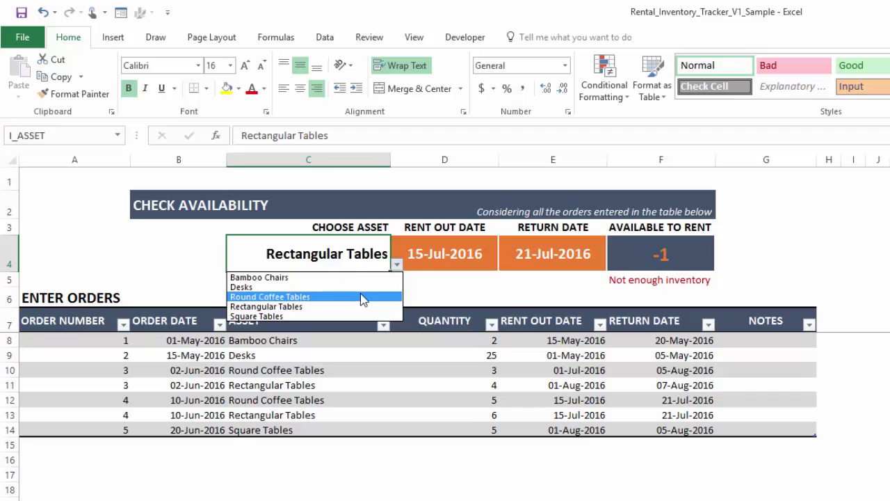
left_click(361, 298)
Step: Set the availability check's rent out date to 7/1/2016 and return date to 8/5/2016, and compare the result with the order in row 10
left_click(473, 254)
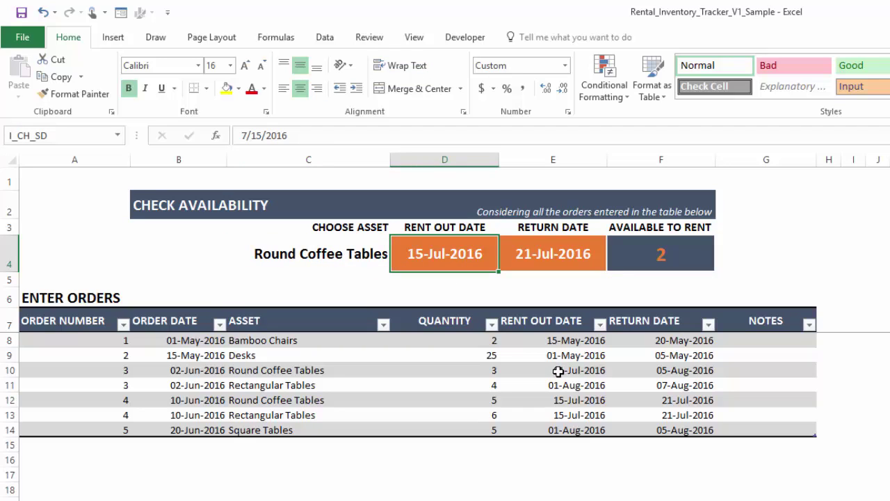
left_click_drag(558, 371, 626, 368)
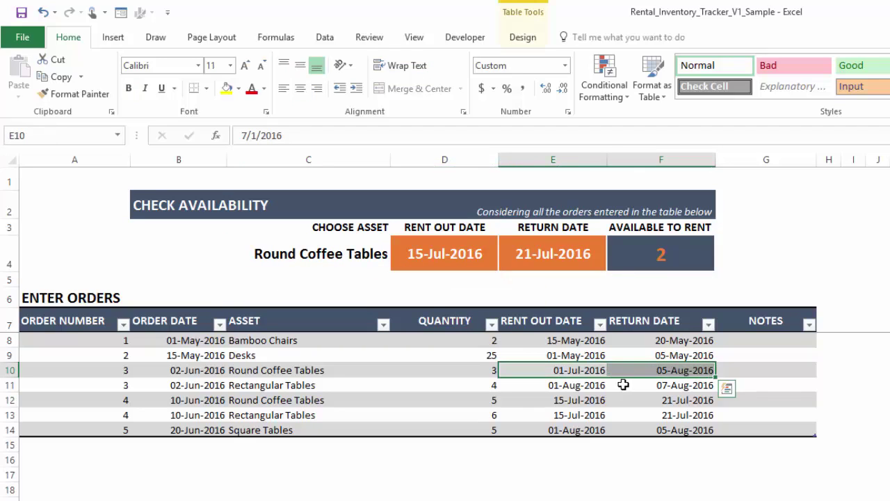
left_click(452, 259)
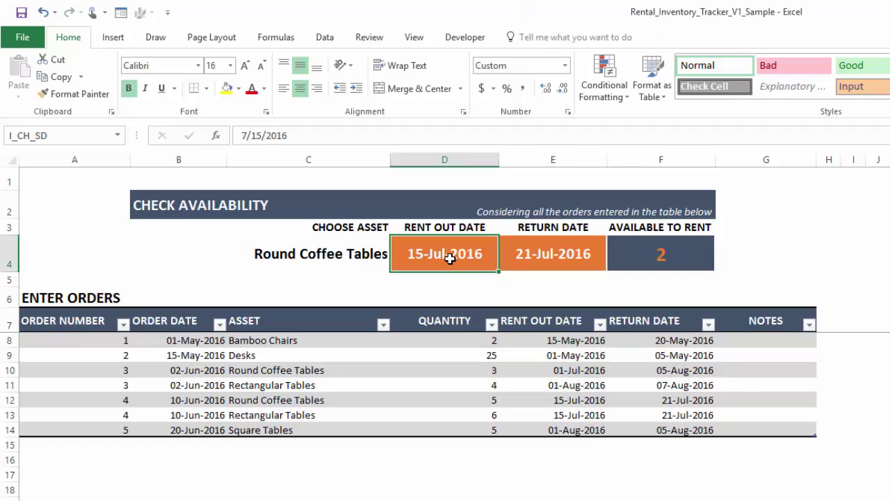
type("7/1/2016")
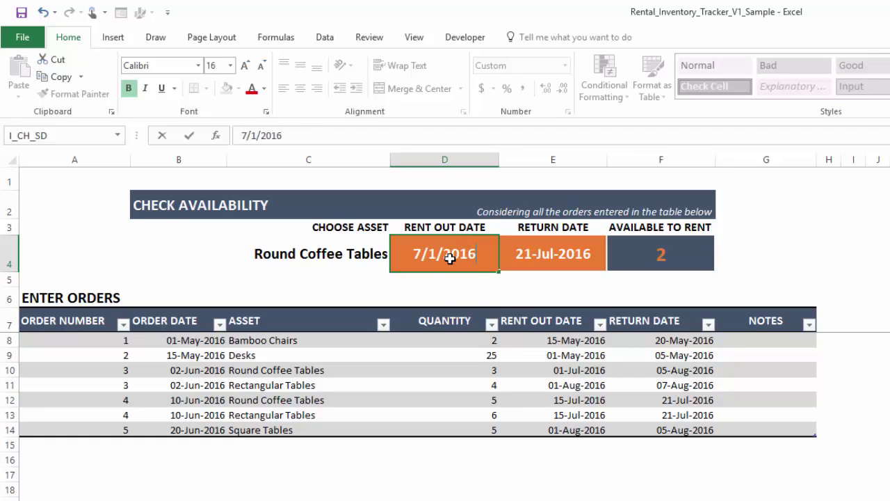
key("Return")
left_click(532, 256)
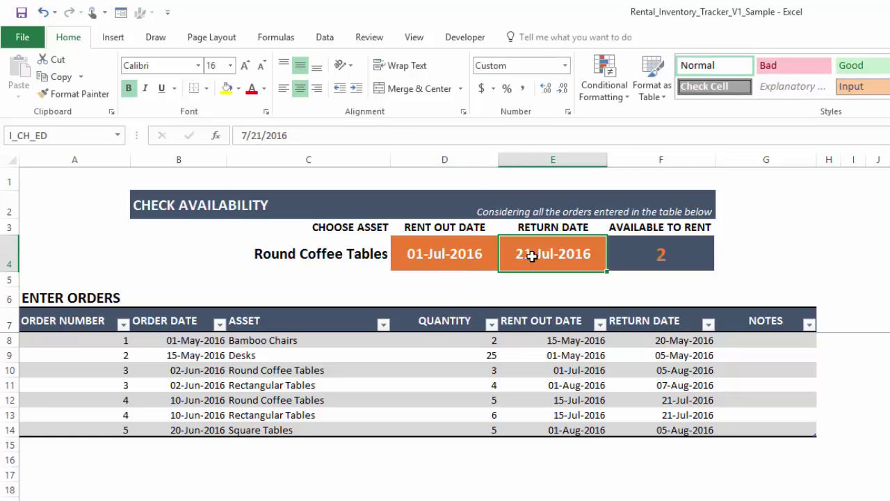
type("8/5/2016")
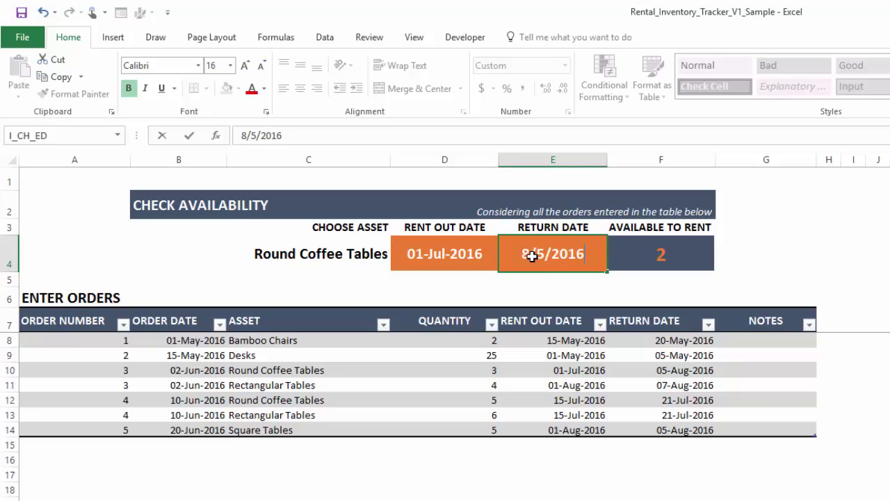
key("Return")
left_click_drag(675, 370, 119, 373)
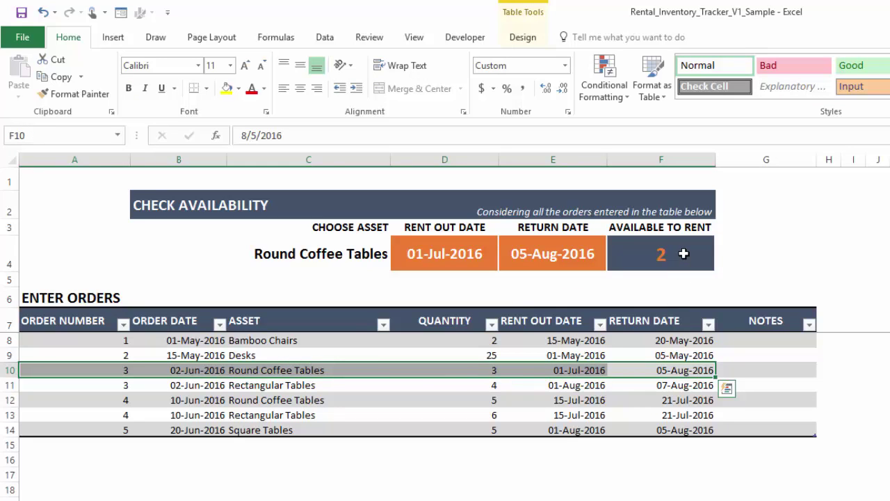
left_click(683, 254)
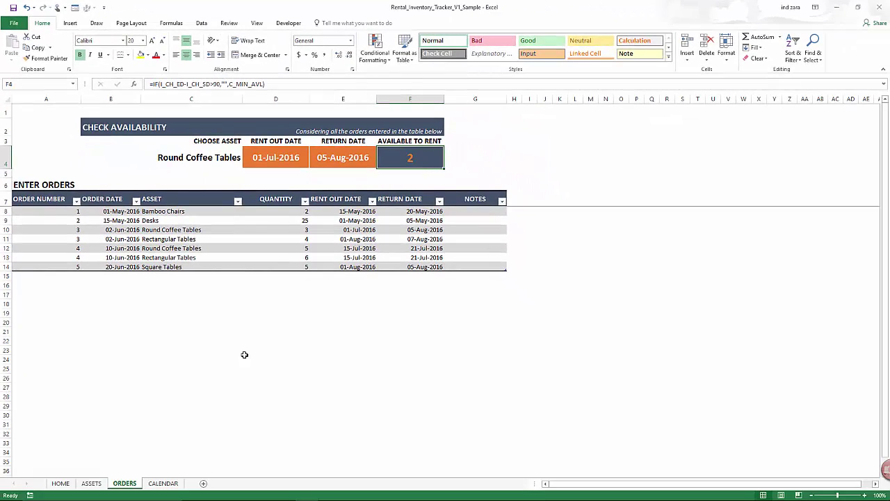
Step: On the CALENDAR sheet, set the start date to 7/1/2016 and show rented quantities instead of available ones
left_click(164, 483)
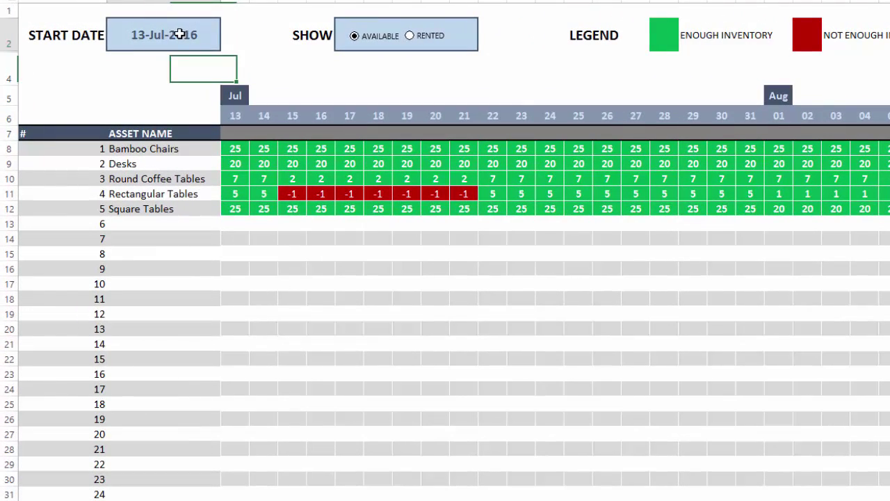
left_click(179, 33)
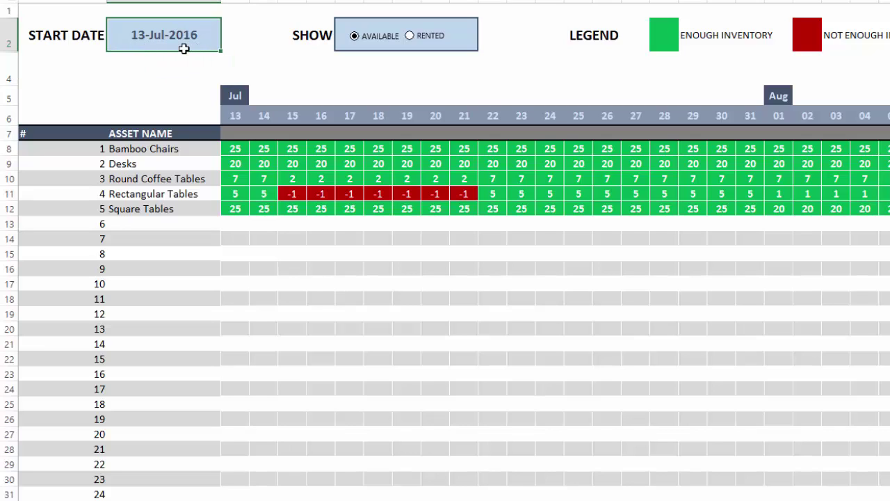
type("7/1/2016")
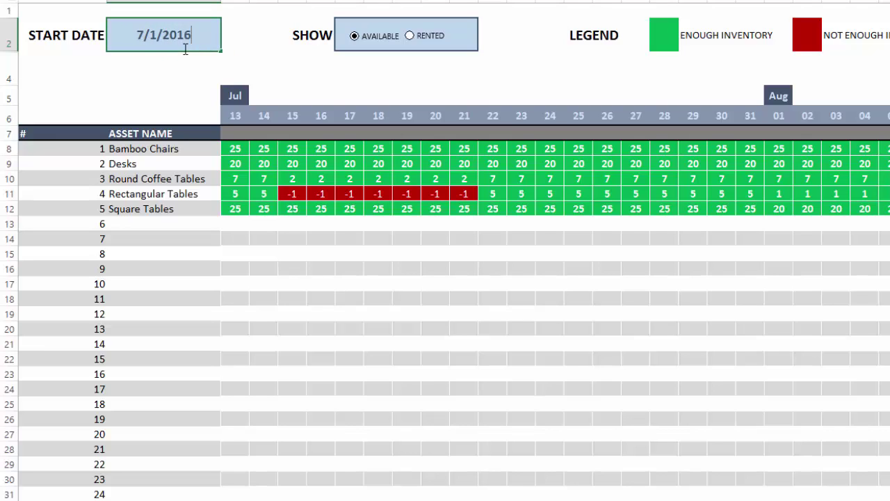
key("Return")
left_click(183, 34)
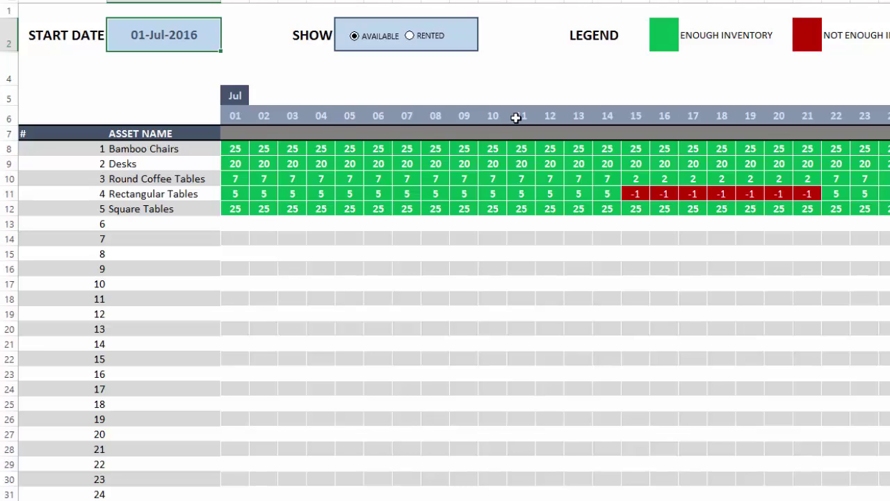
left_click(410, 36)
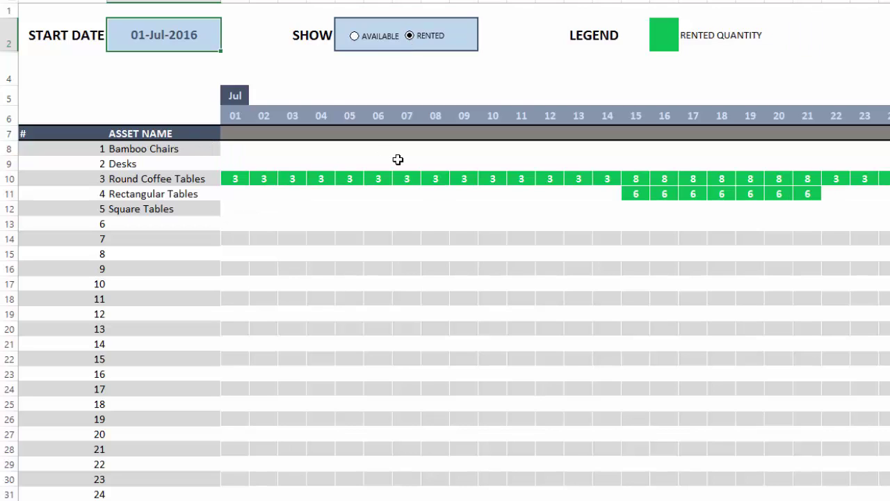
Step: Switch the calendar to show available quantities and review the listed assets down to the end of the table
left_click(355, 39)
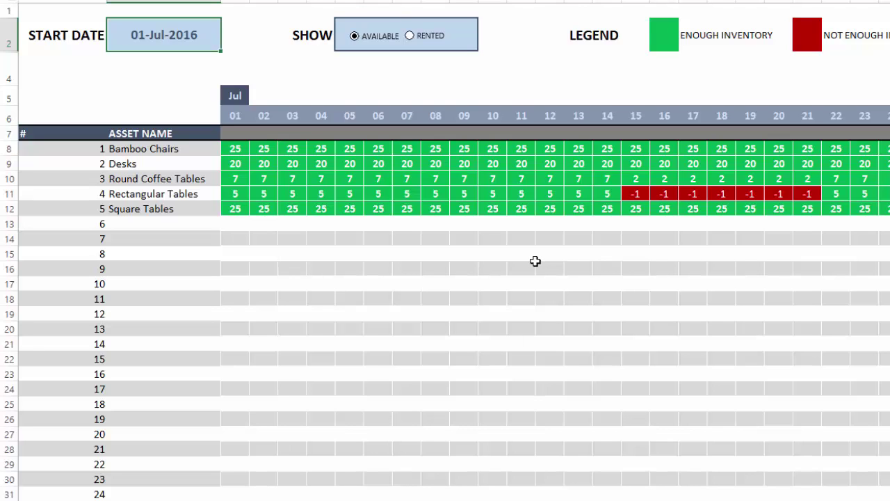
scroll(535, 261, "down", 1)
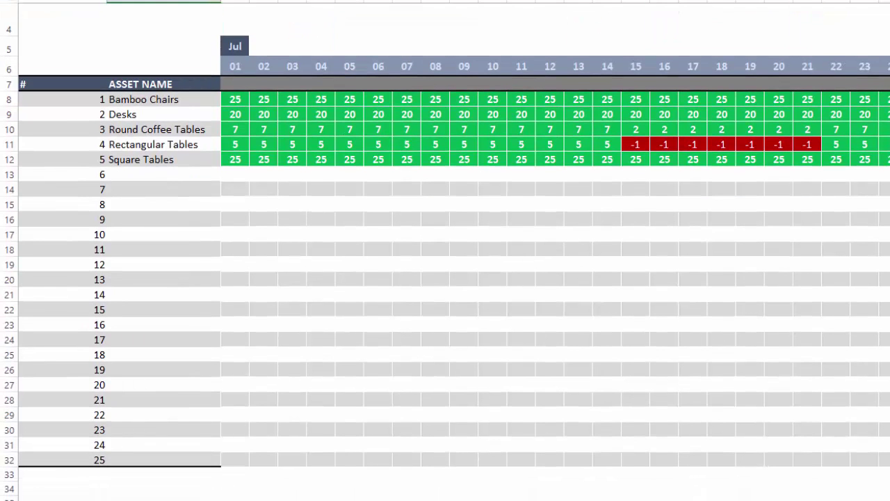
Step: Unprotect the CALENDAR sheet and extend the calendar table down to row 38 so it holds 31 assets
left_click(889, 459)
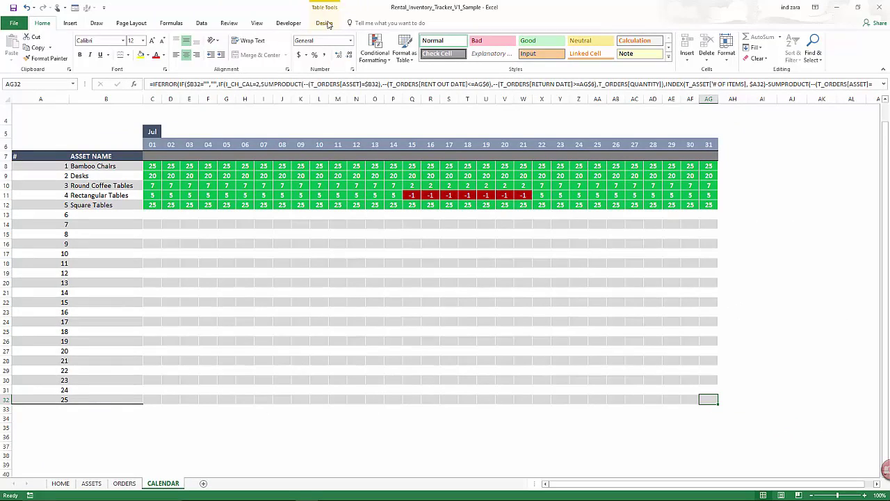
left_click(234, 25)
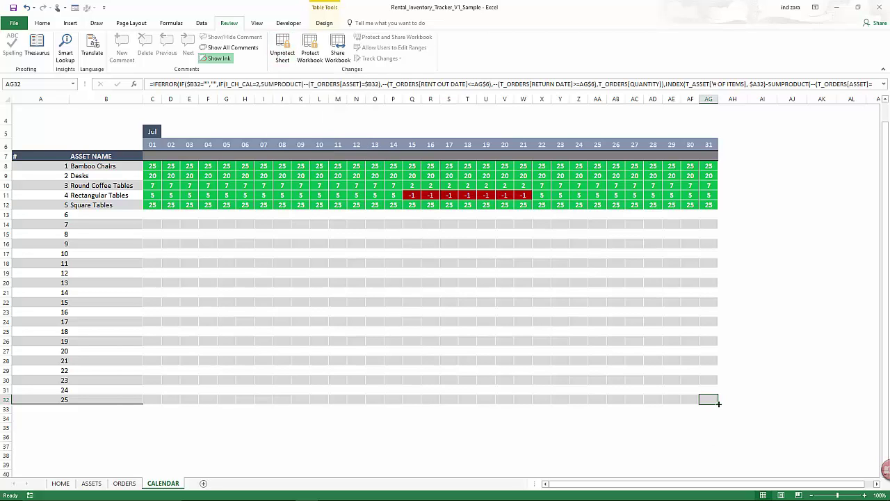
left_click(285, 47)
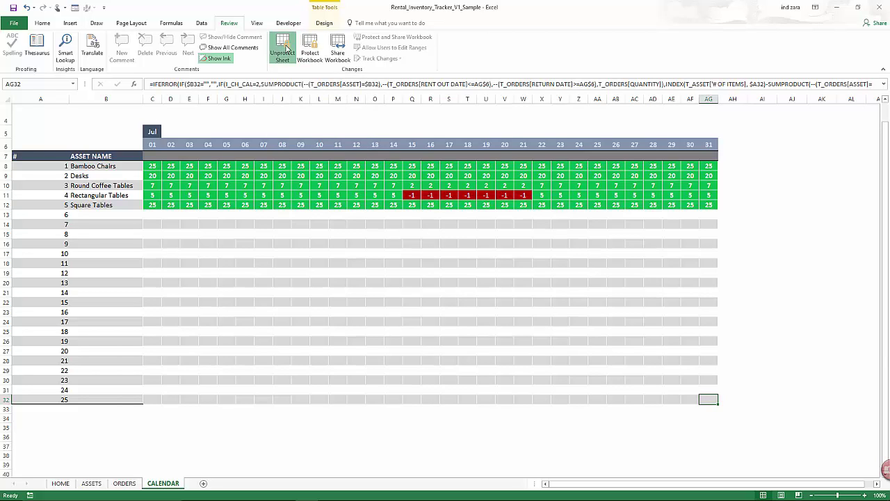
key("Return")
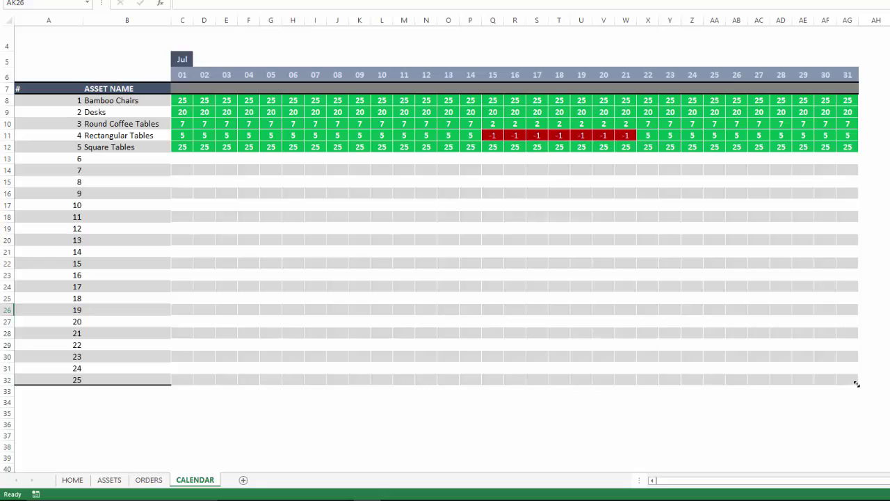
left_click_drag(856, 394, 849, 454)
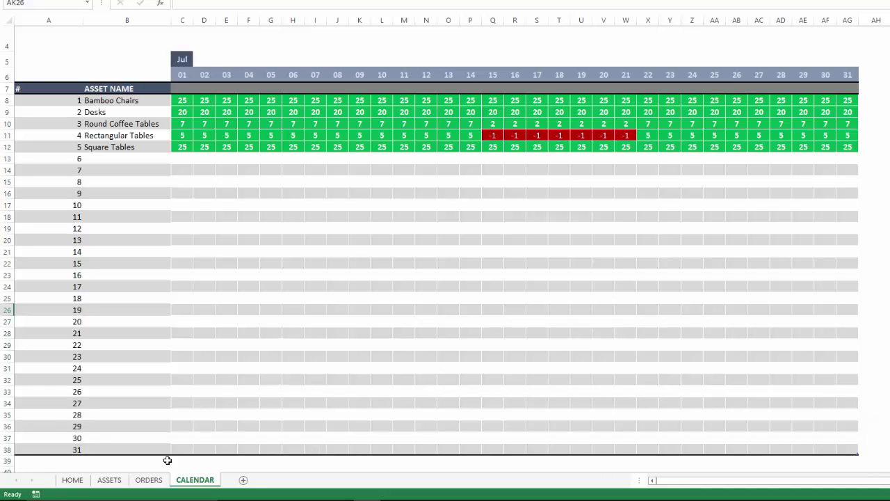
Step: On the ORDERS sheet, filter the orders table to show only order number 2
left_click(150, 480)
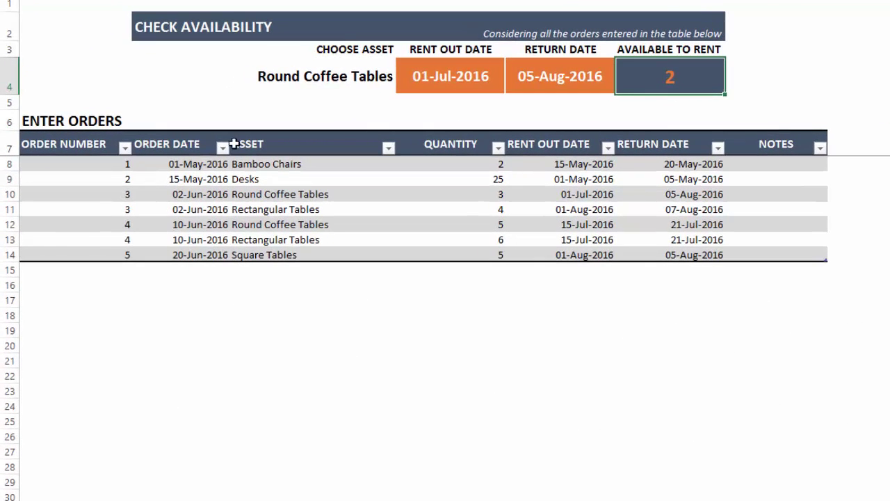
left_click(125, 148)
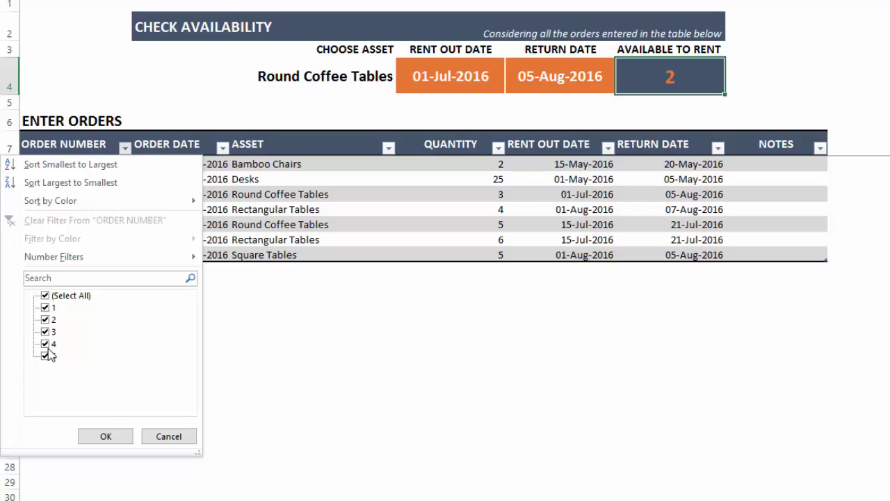
left_click(45, 296)
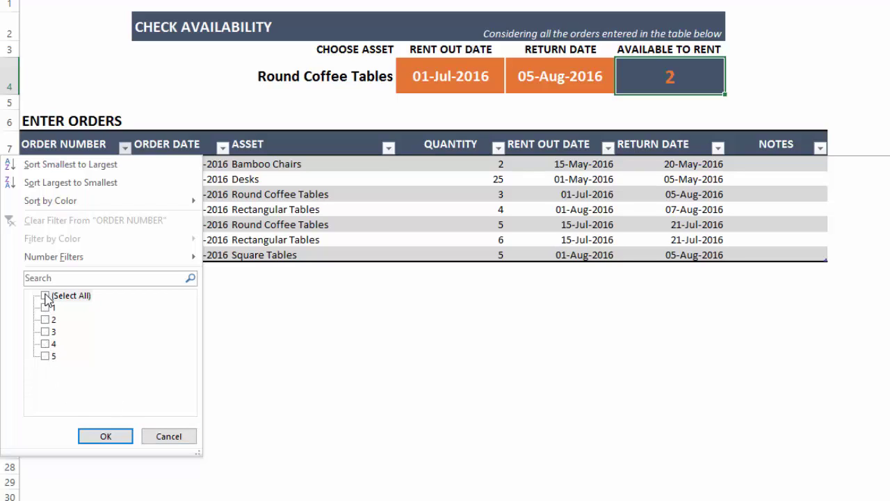
left_click(45, 320)
left_click(105, 436)
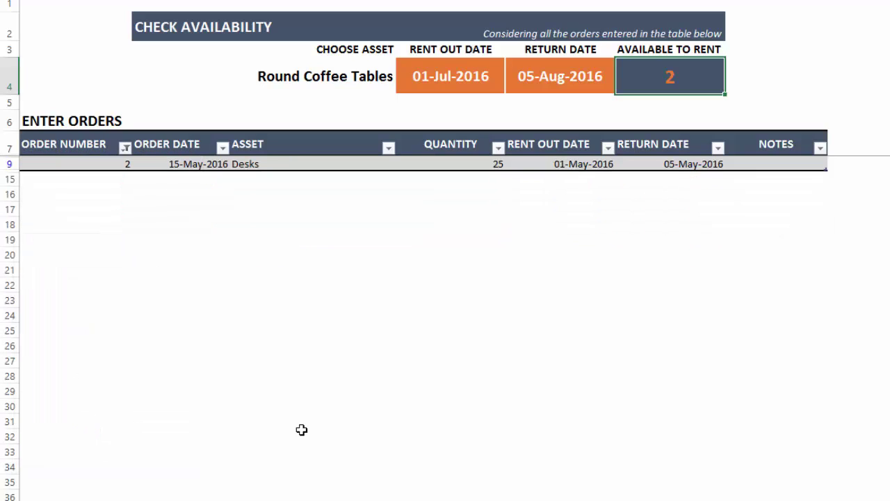
Step: Reset the order number filter to show all orders again
left_click(124, 148)
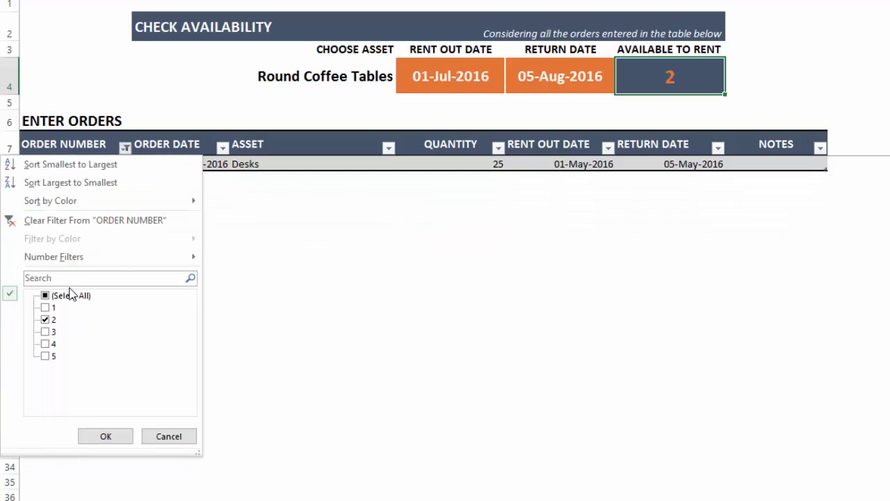
left_click(71, 295)
left_click(119, 440)
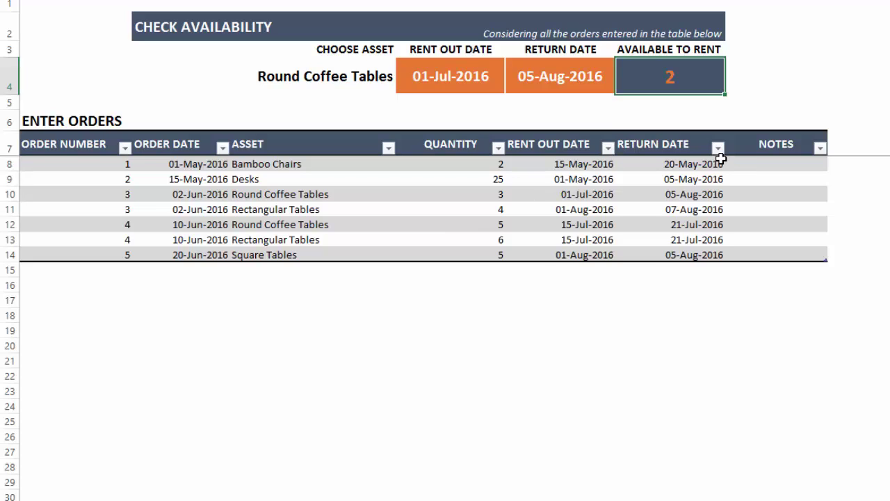
Step: Filter the orders table by return date to show only August 07, 2016
left_click(718, 148)
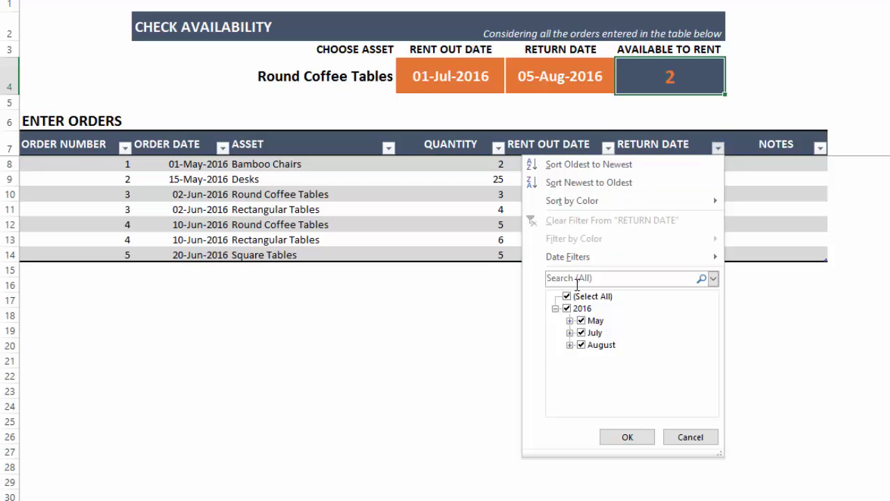
left_click(570, 344)
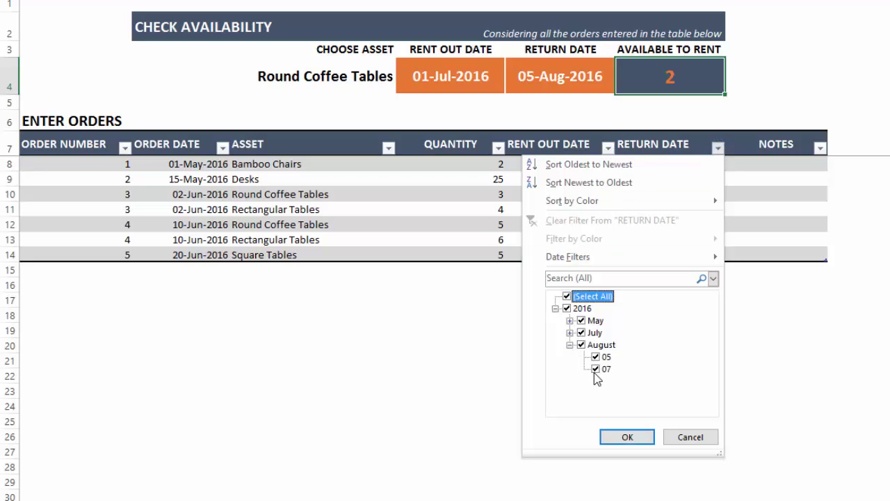
left_click(567, 297)
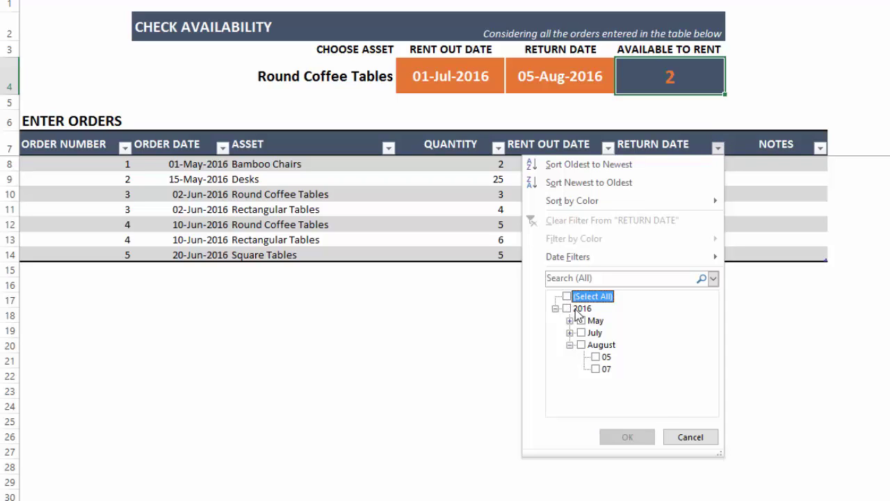
left_click(595, 369)
left_click(628, 437)
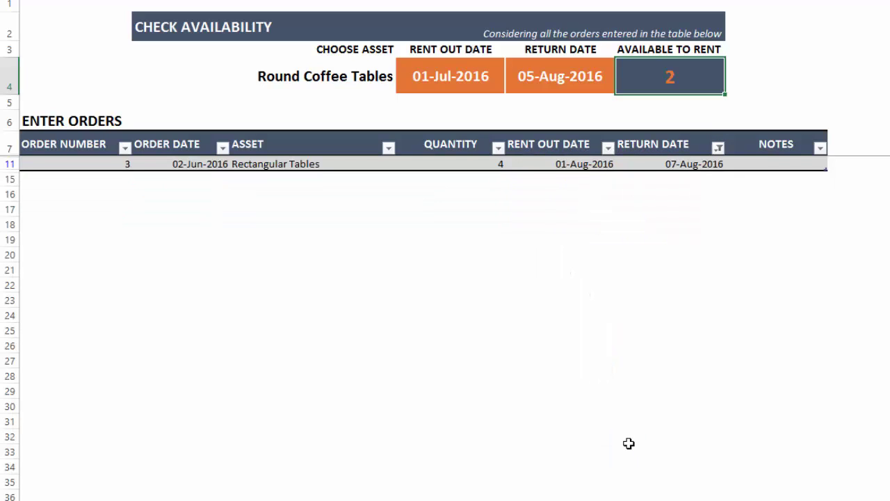
Step: Reset the return date filter to include all dates
left_click(718, 147)
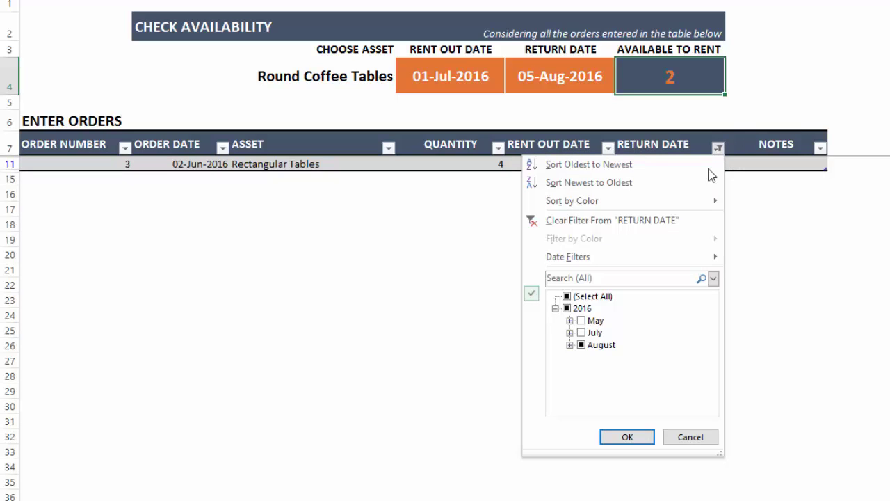
left_click(600, 298)
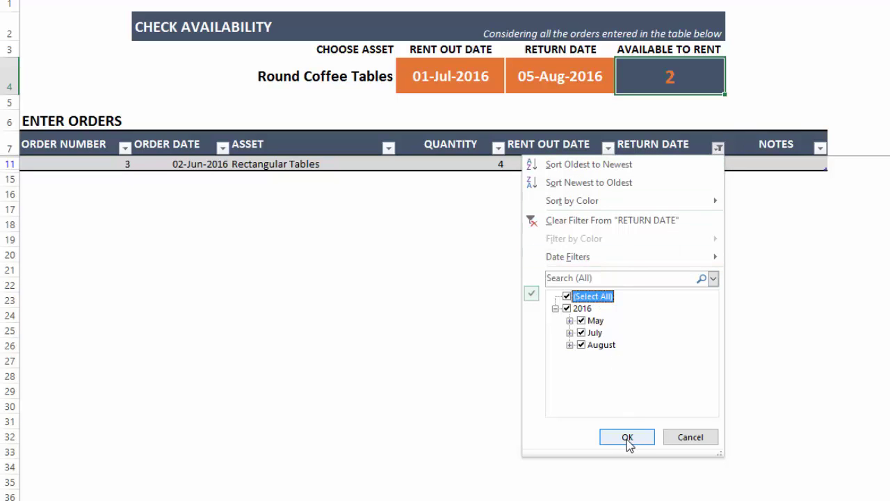
left_click(628, 438)
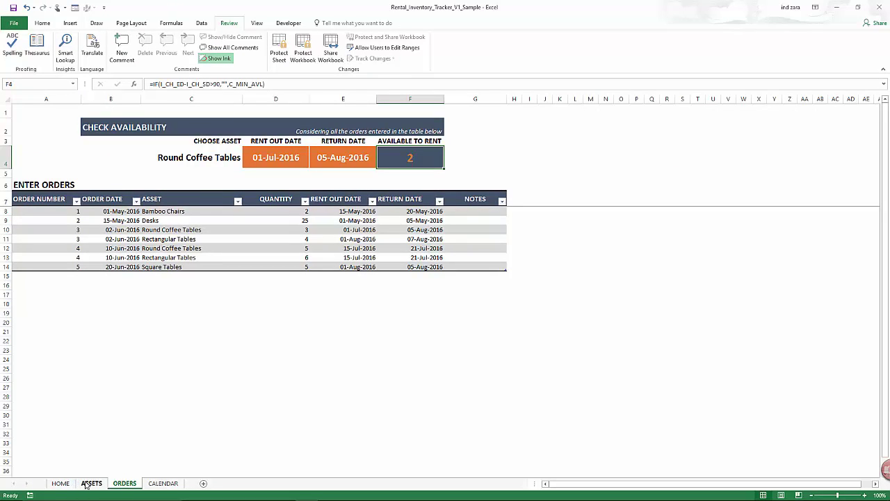
Step: Review the CALENDAR sheet from its start date and legend down, and return to the ASSETS sheet
left_click(159, 482)
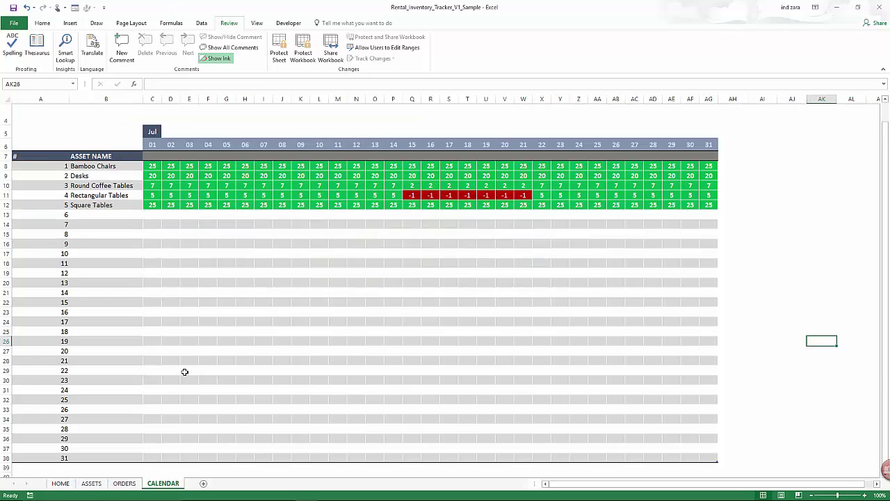
scroll(185, 371, "up", 1)
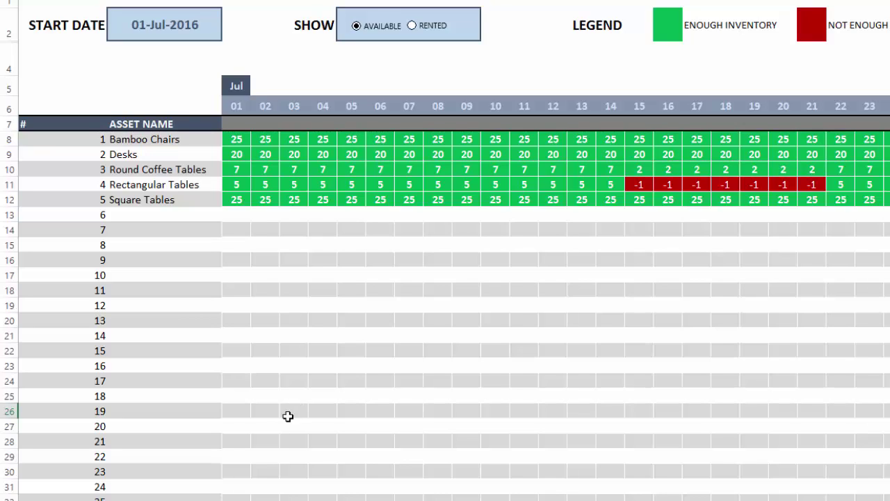
left_click(278, 499)
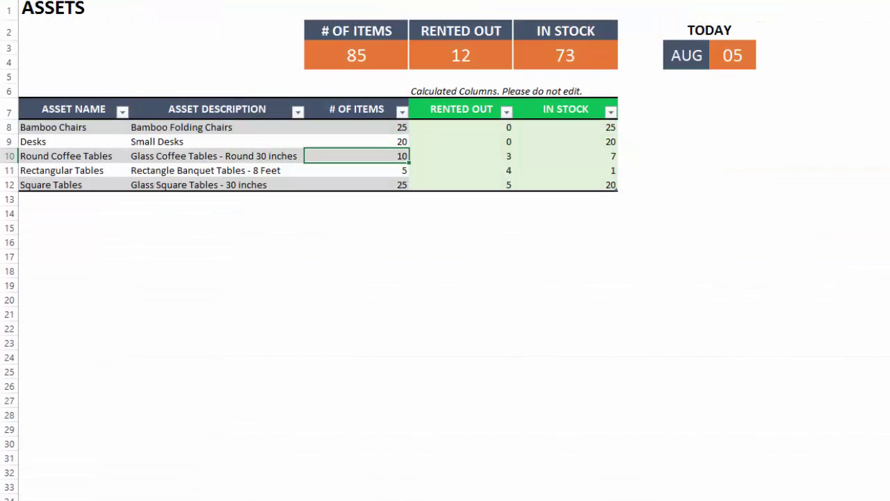